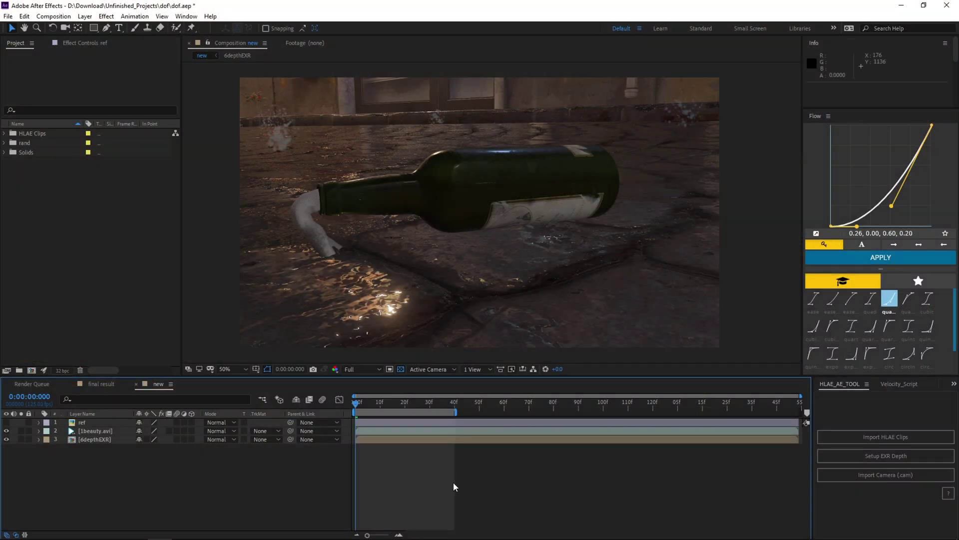
Step: Toggle the sunglasses reference image and keep the project colour depth at 32 bits per channel
click(6, 422)
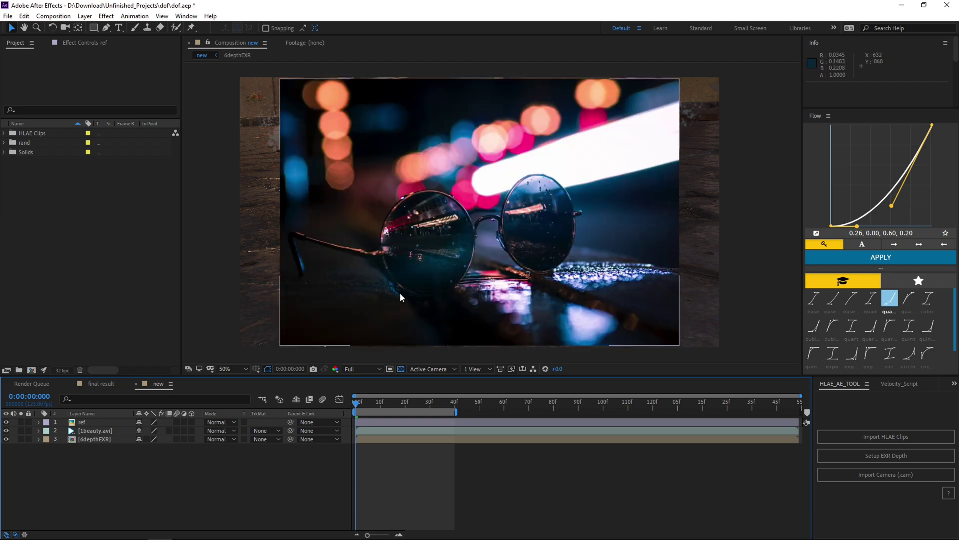
click(6, 423)
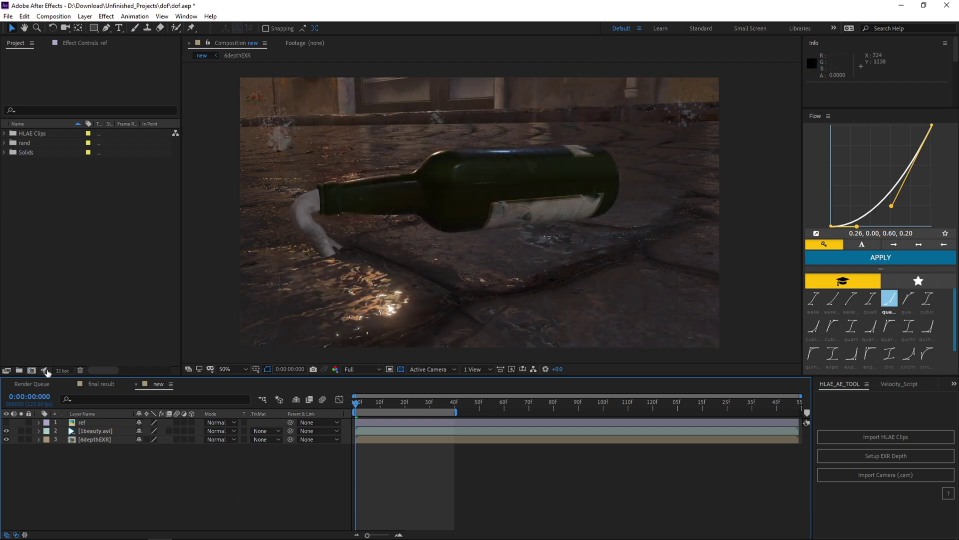
click(62, 370)
click(176, 232)
click(124, 248)
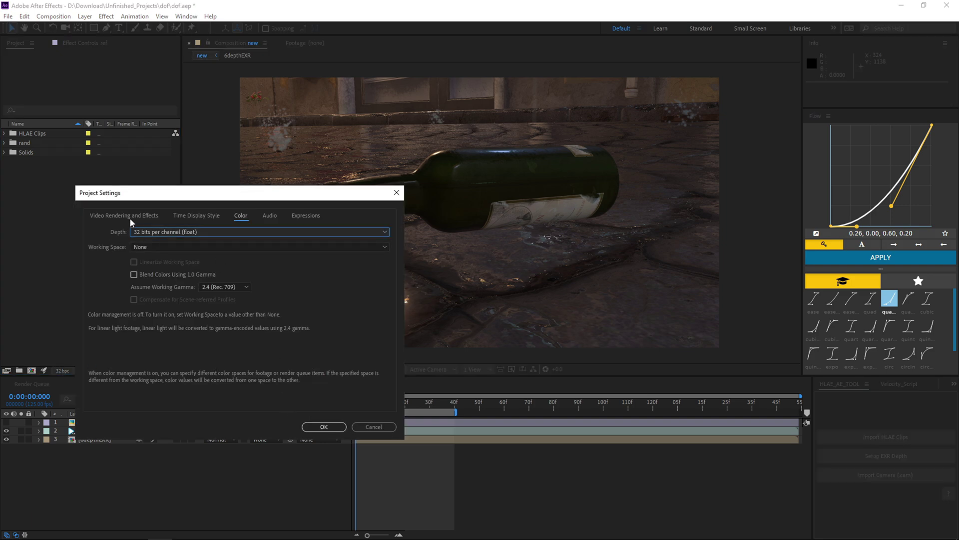
click(324, 426)
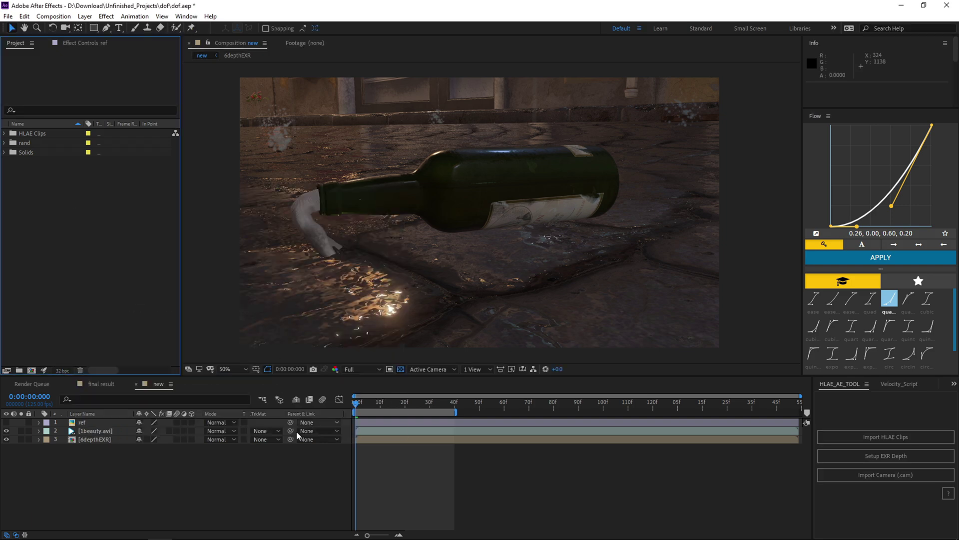
Step: Duplicate 6depthEXR, move the copy above 1beauty.avi and rename it 'dof d'
click(87, 439)
key(ctrl+d)
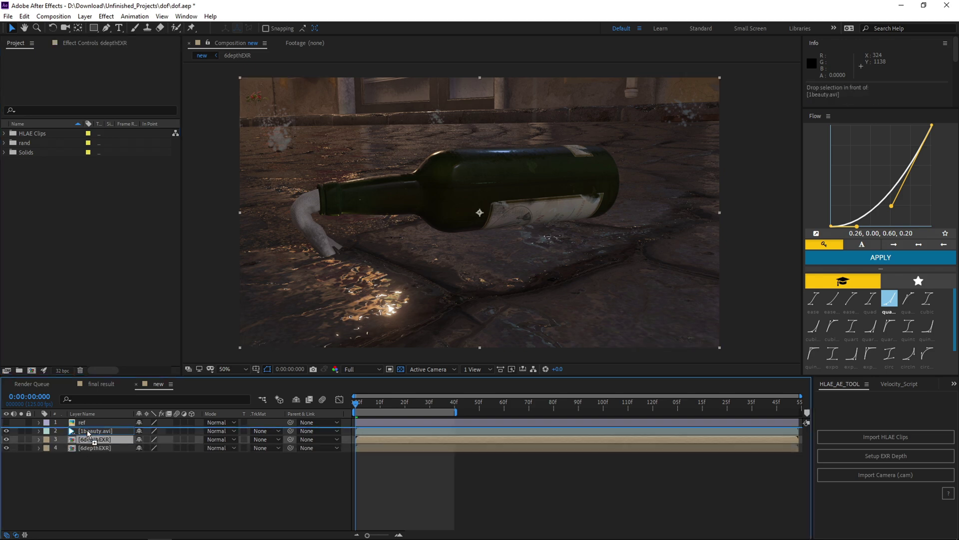
drag(87, 440, 89, 428)
key(Return)
text(dof d)
key(Return)
click(81, 44)
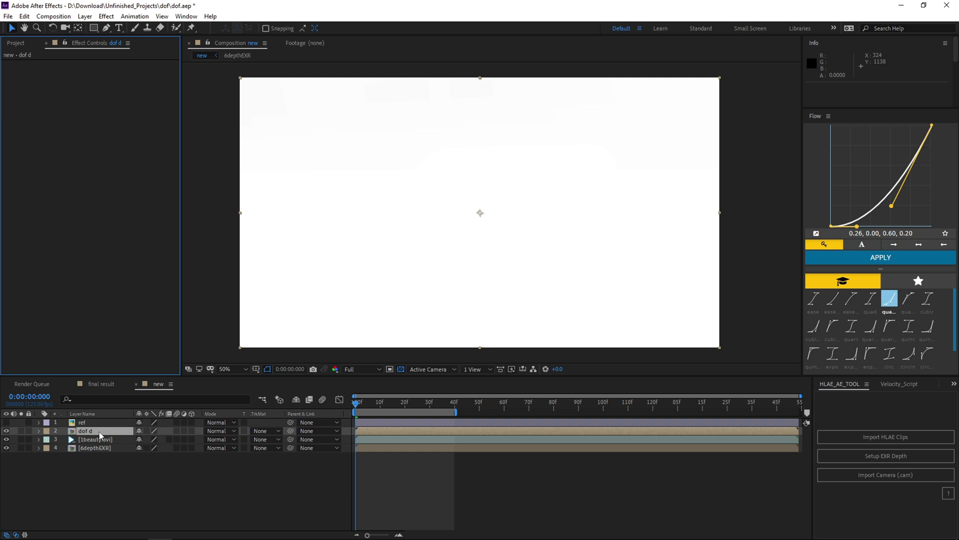
key(ctrl+space)
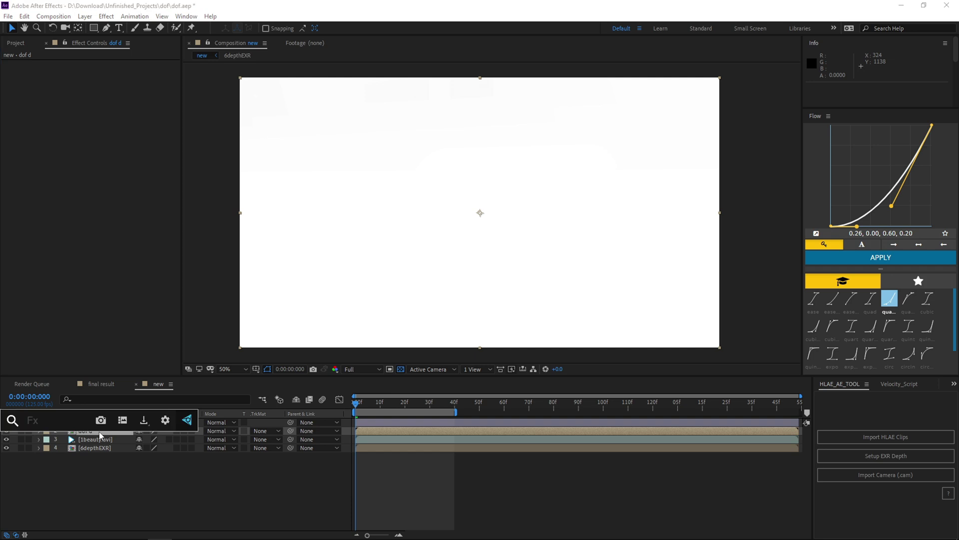
Step: Grade dof d with Levels (Input Black near 0.99) plus a Levels 2 with lower Input Black, then hide it
text(levels)
key(Return)
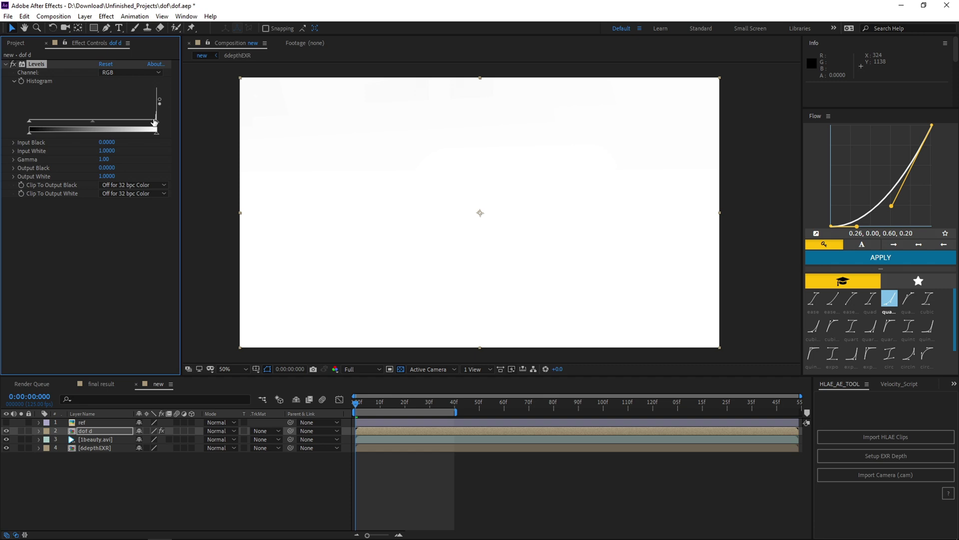
drag(30, 121, 157, 125)
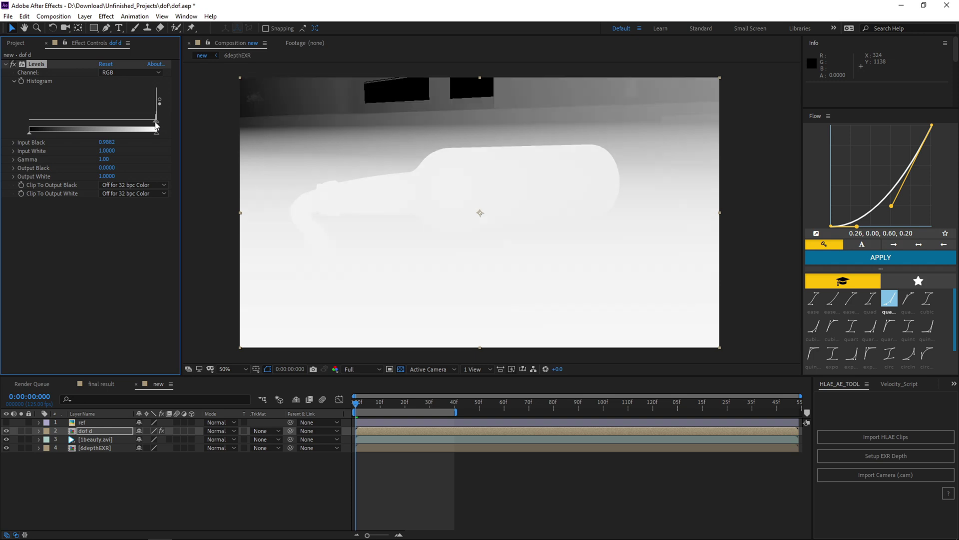
key(ctrl+d)
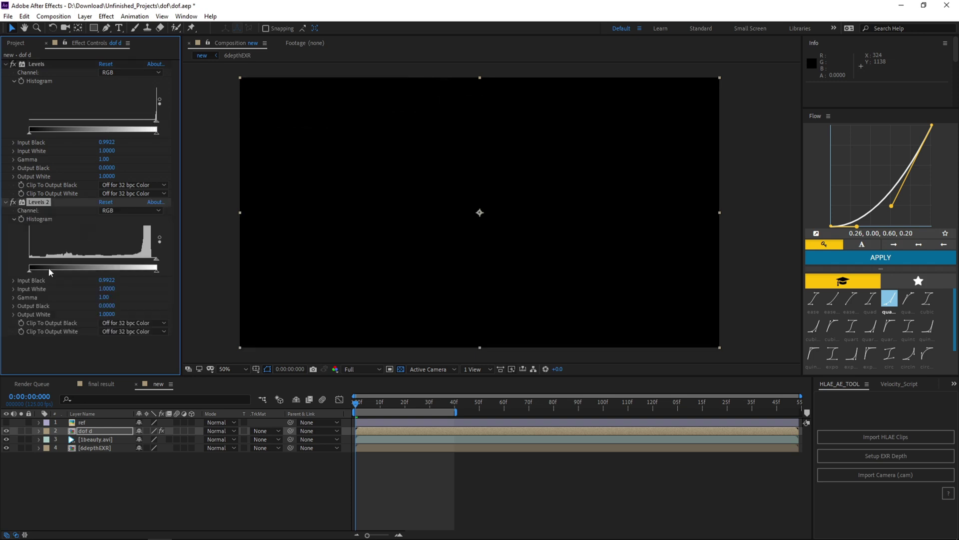
mouse_move(156, 259)
mouse_down()
mouse_move(97, 263)
mouse_move(138, 261)
mouse_up()
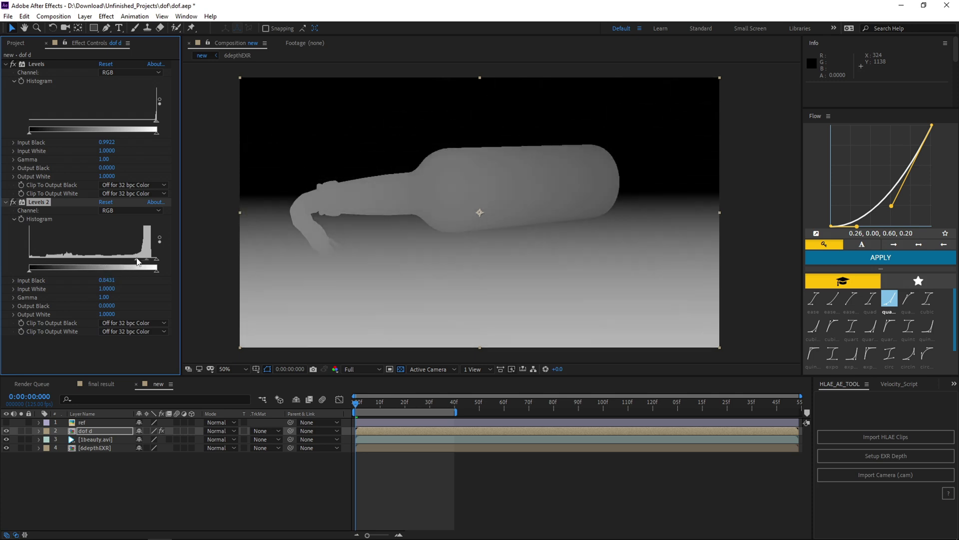
click(106, 430)
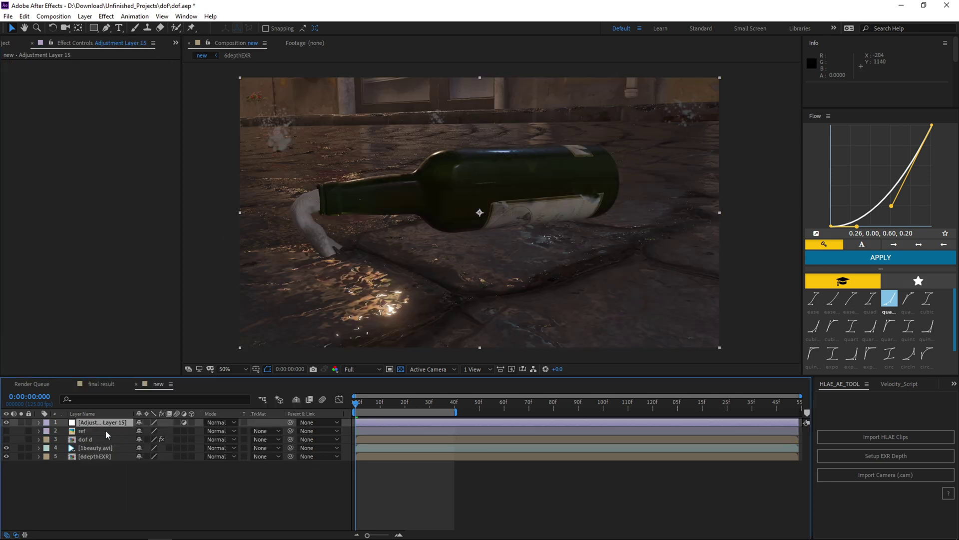
Step: Apply FL Depth Of Field to the dof adjustment layer
key(ctrl+space)
text(fl do)
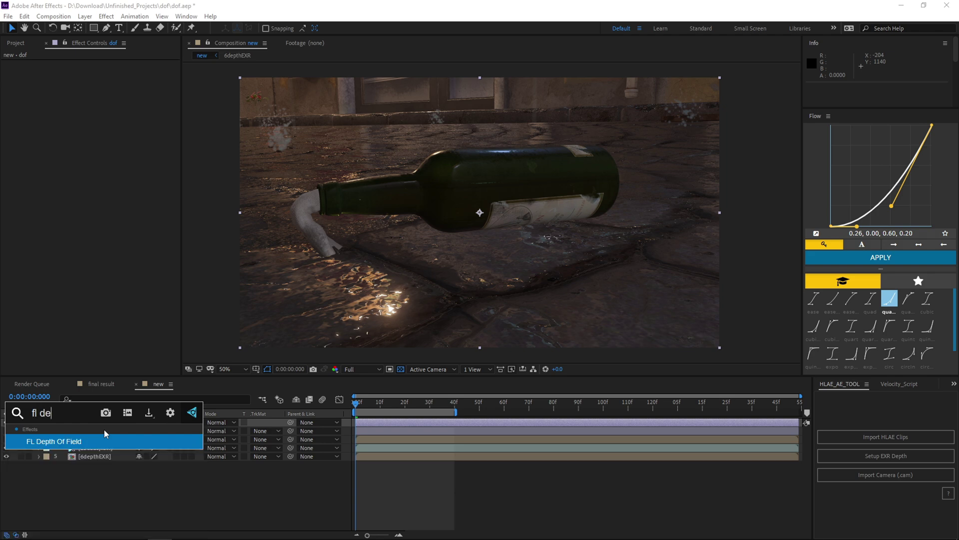
key(Return)
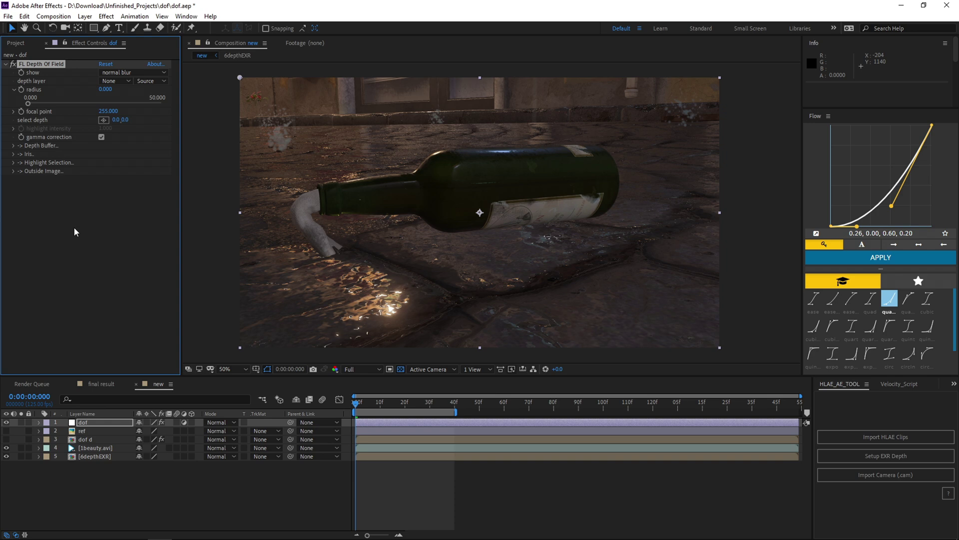
Step: Use dof d as the depth layer with its Effects & Masks, and set blur radius to 50
click(114, 81)
click(128, 131)
click(150, 81)
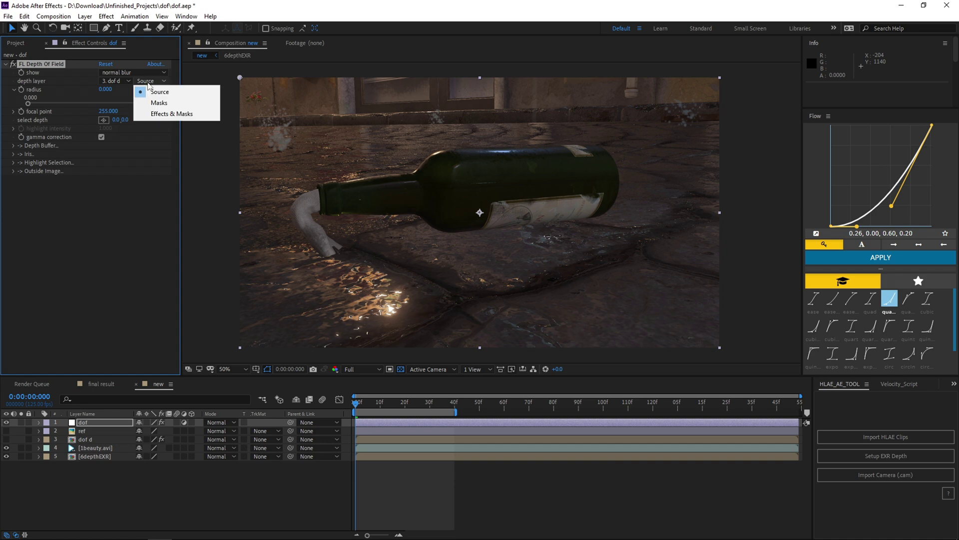
click(167, 113)
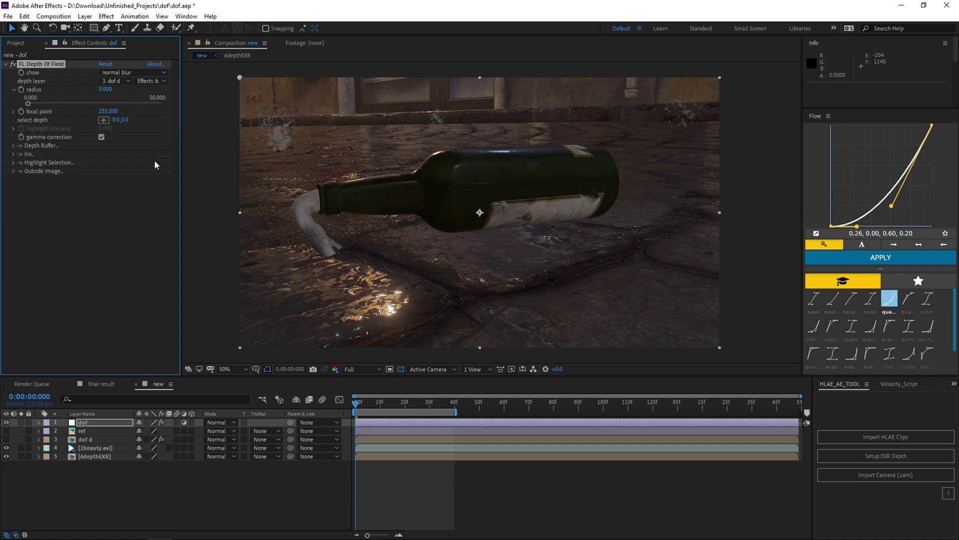
click(110, 92)
text(50)
key(Return)
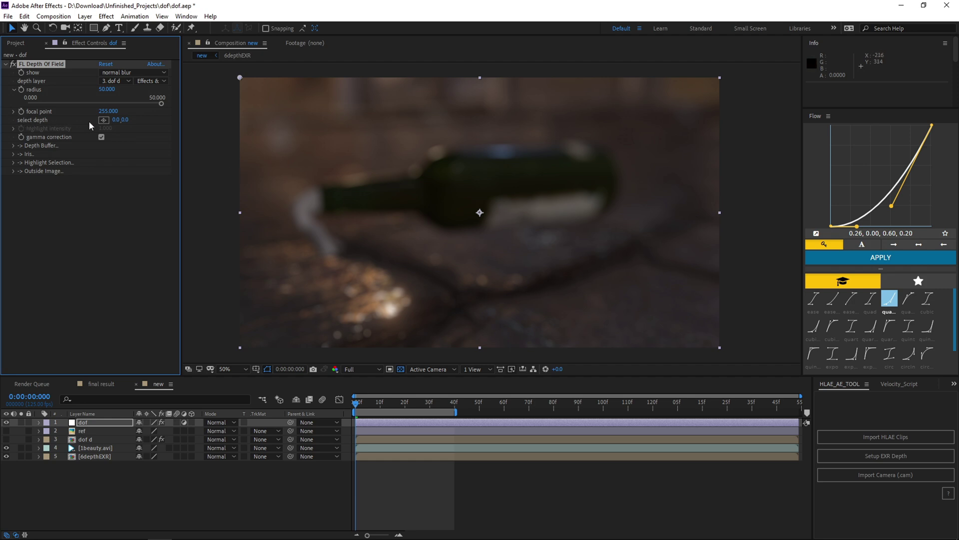
click(104, 120)
Step: Pick the focus depth on the bottle, giving a focal point of 108
click(500, 192)
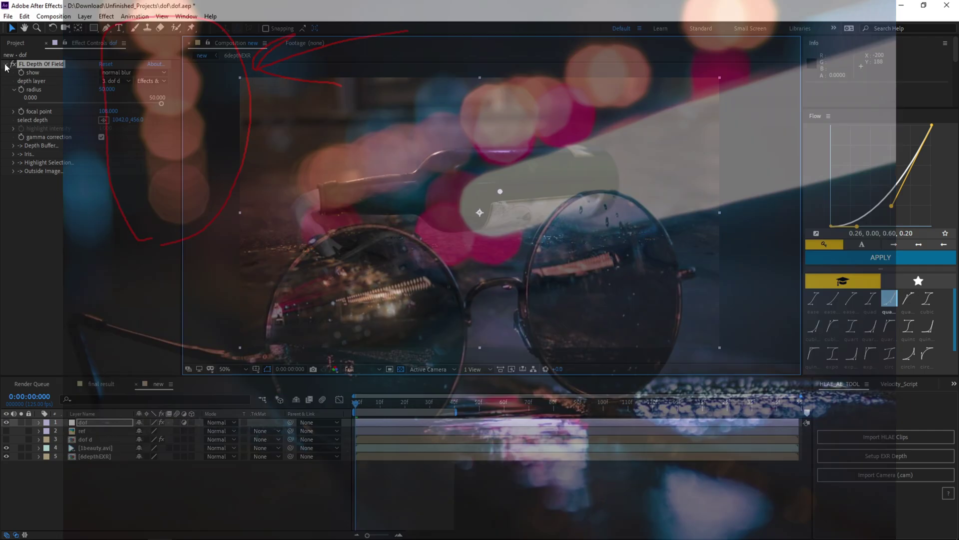
click(6, 64)
key(ctrl+space)
text(r-ga)
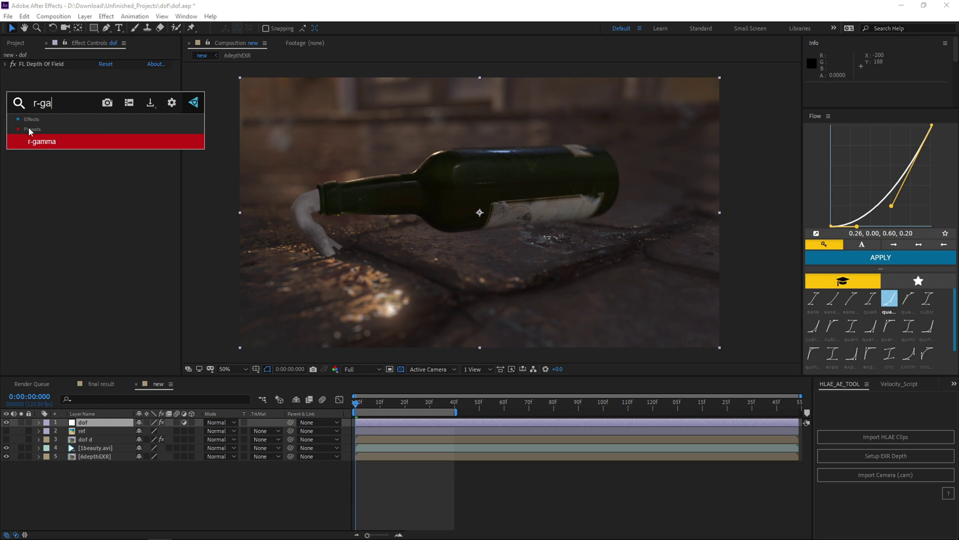
Step: Apply the r-gamma preset, delete CC Force Motion Blur, and move FL Depth Of Field below Exposure before
click(53, 144)
click(58, 81)
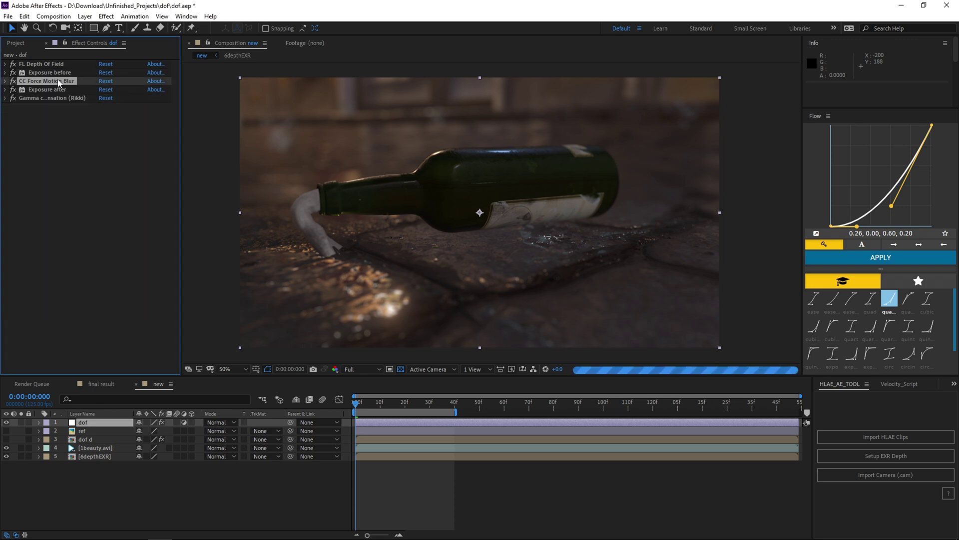
key(Delete)
drag(41, 64, 50, 77)
Step: Expand the gamma compensation effect and inspect the zoomed bokeh highlights around the bottle
click(4, 90)
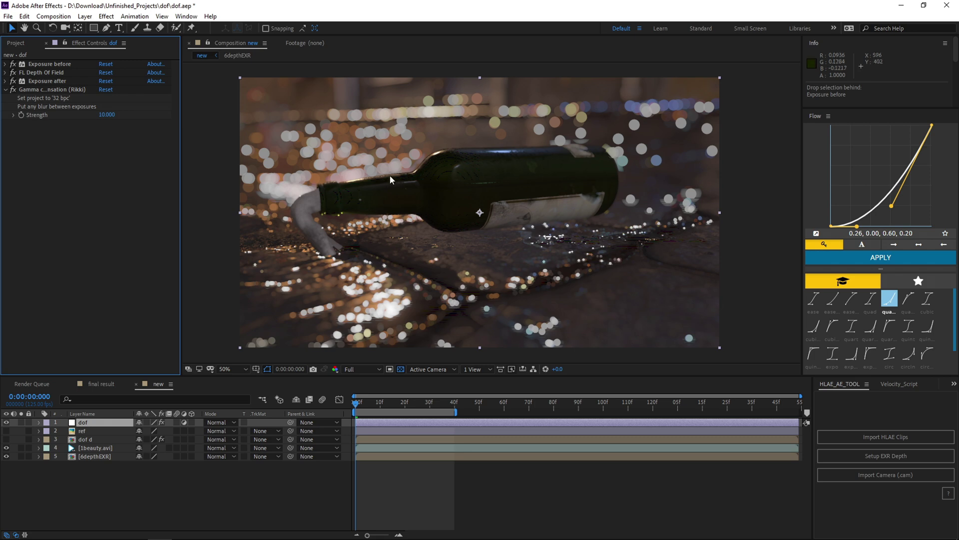
scroll(390, 175, up, 4)
drag(389, 175, 391, 234)
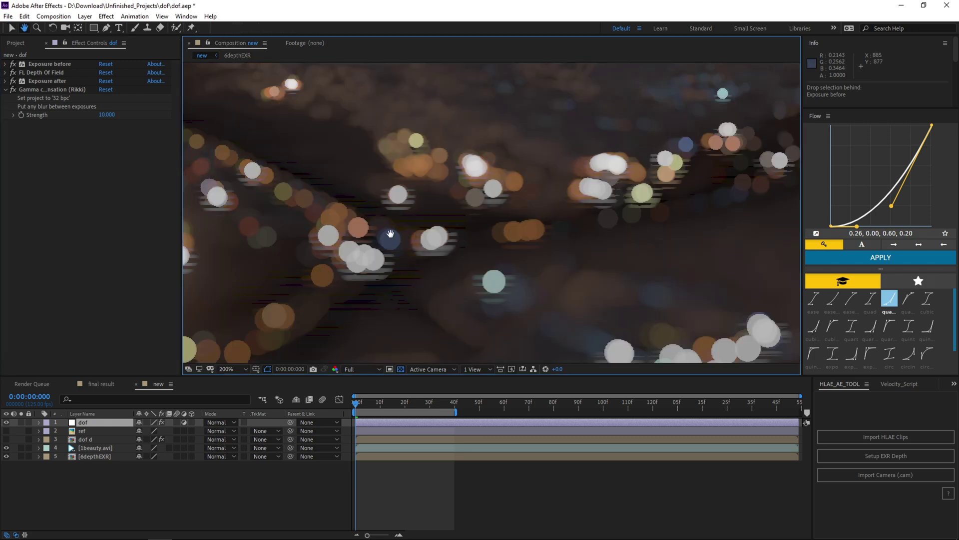
scroll(379, 290, down, 4)
scroll(450, 209, down, 2)
scroll(454, 197, up, 2)
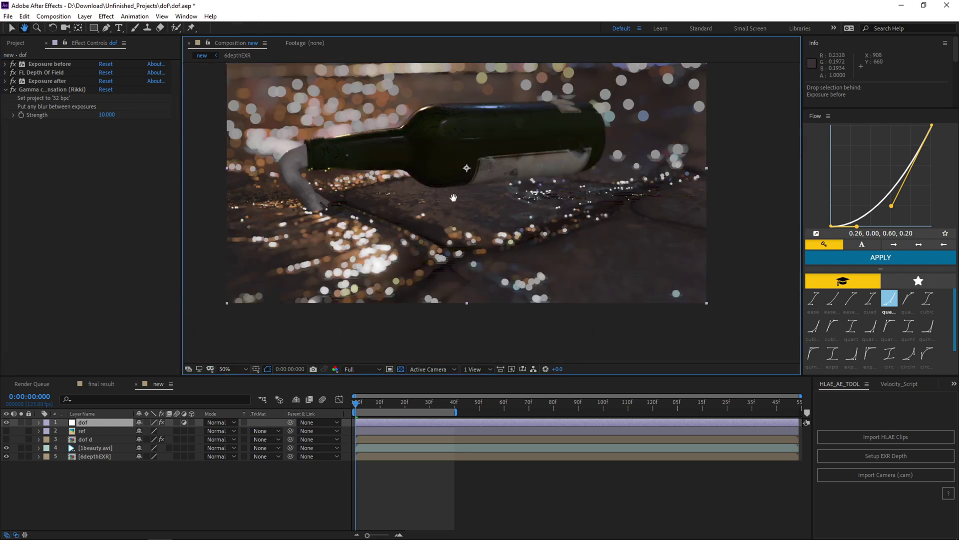
drag(454, 198, 449, 223)
click(106, 115)
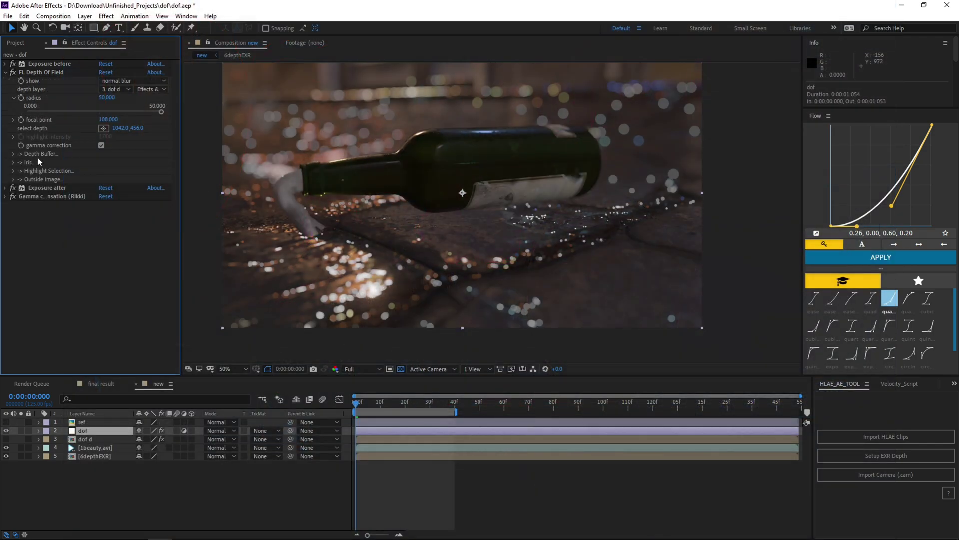
Step: Set the iris rounded facets to 0 and the facet count to 9
click(12, 162)
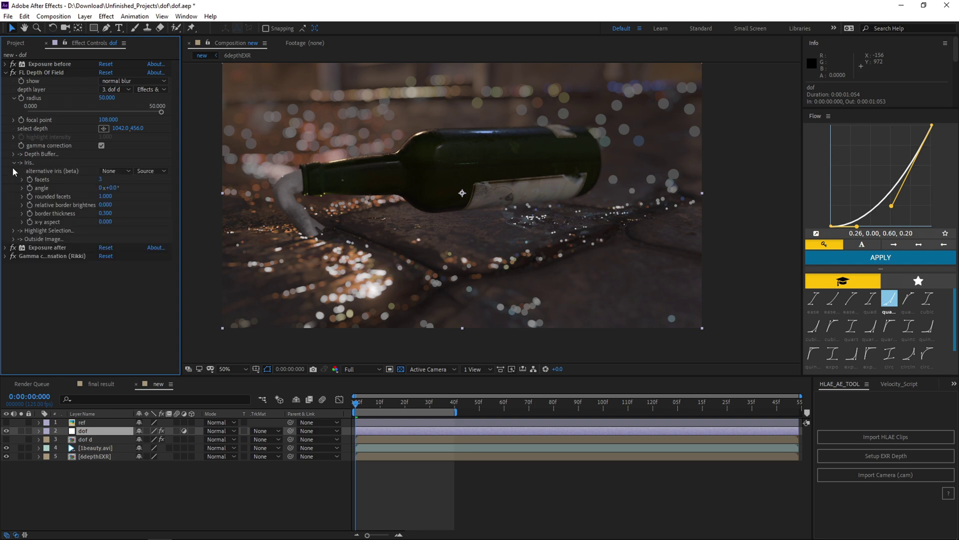
click(105, 196)
text(0)
key(Return)
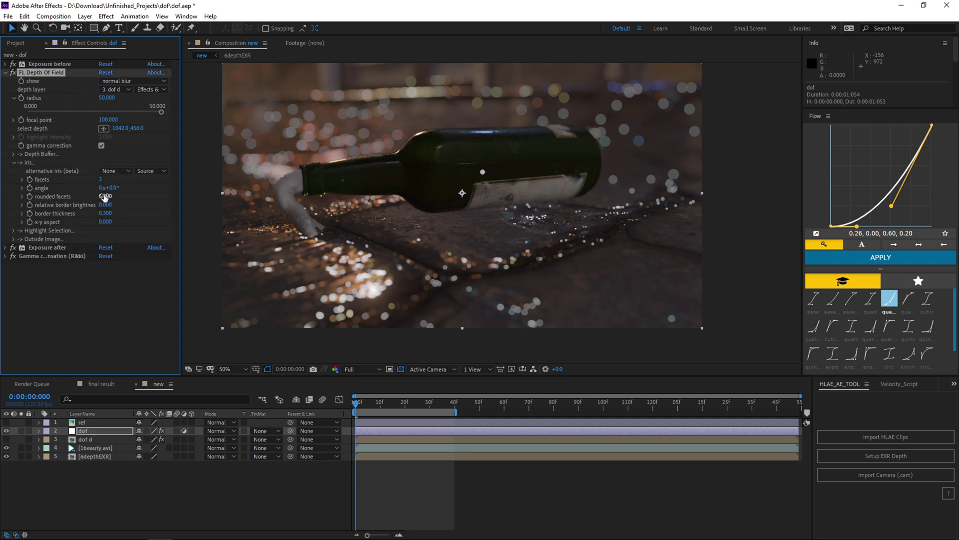
click(101, 179)
key(Return)
key(h)
drag(445, 161, 453, 169)
key(v)
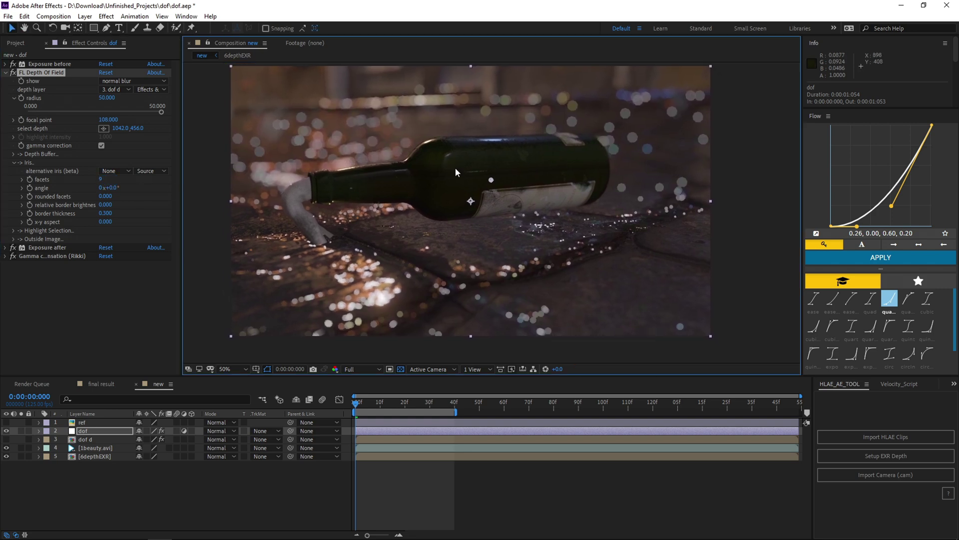
Step: Keyframe the focal point from 255 at frame 0 to 109 on the bottle at frame 17
click(21, 119)
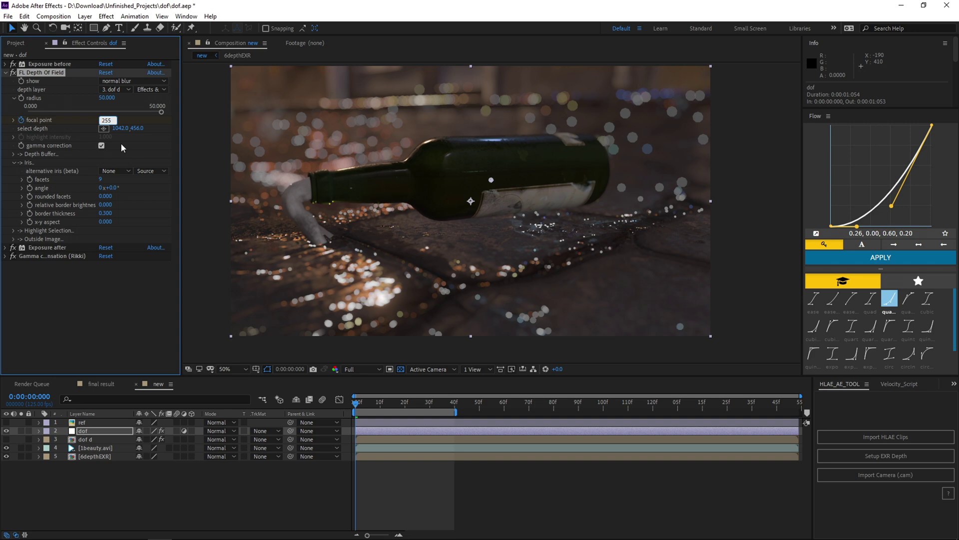
key(Return)
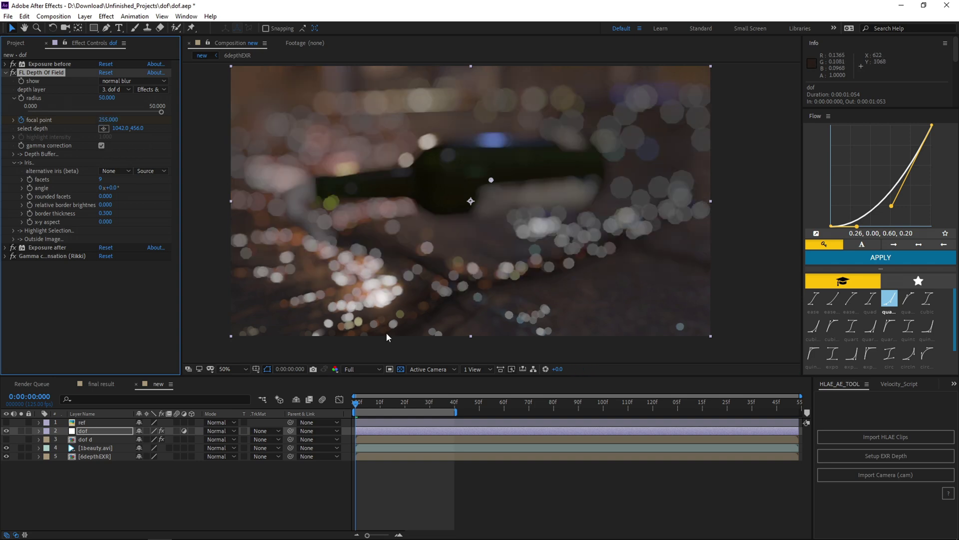
key(u)
click(399, 406)
click(104, 128)
click(483, 189)
click(400, 406)
mouse_move(400, 406)
mouse_down()
mouse_move(352, 410)
mouse_move(361, 411)
mouse_up()
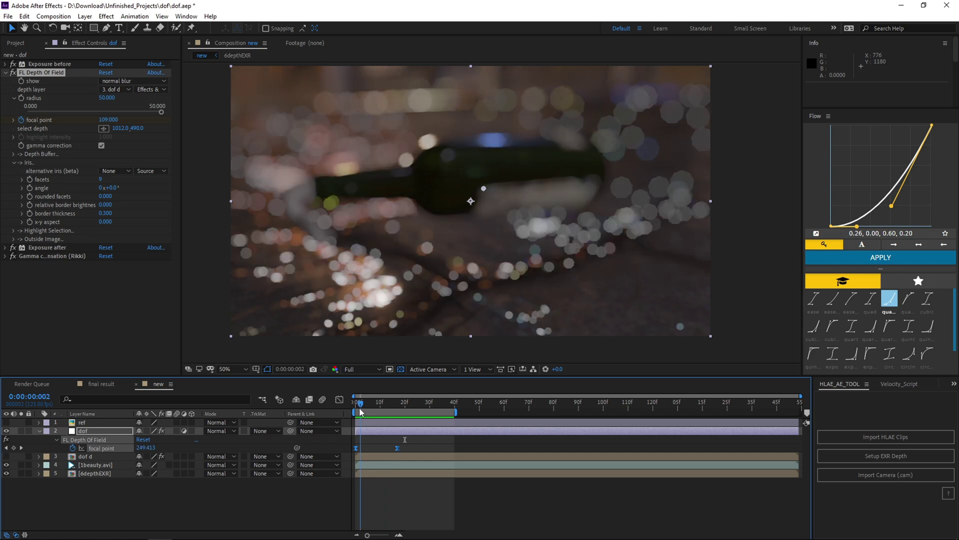
Step: At the frame-17 keyframe, zoom in and re-pick focus at a nearer point, focal point 126
click(440, 501)
key(k)
drag(504, 198, 520, 194)
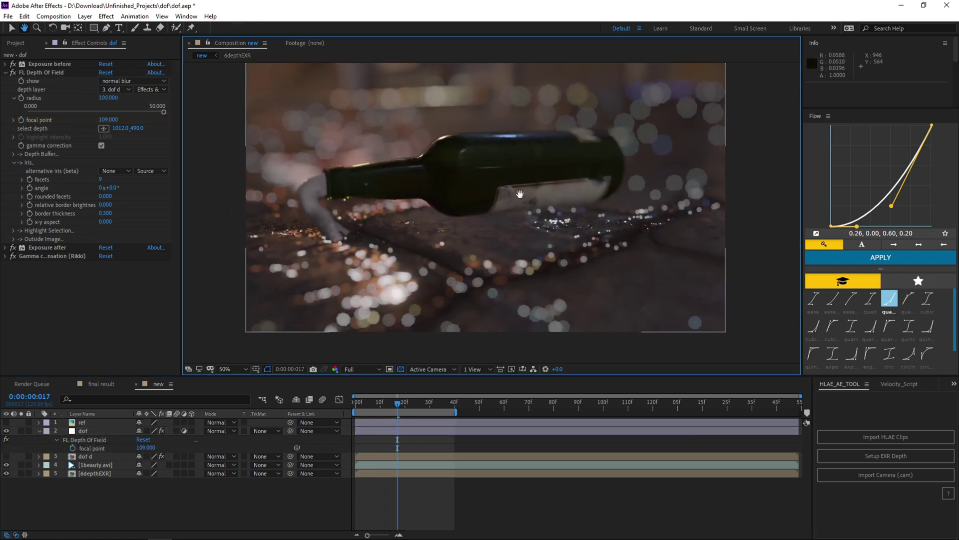
scroll(520, 194, up, 3)
scroll(368, 238, up, 1)
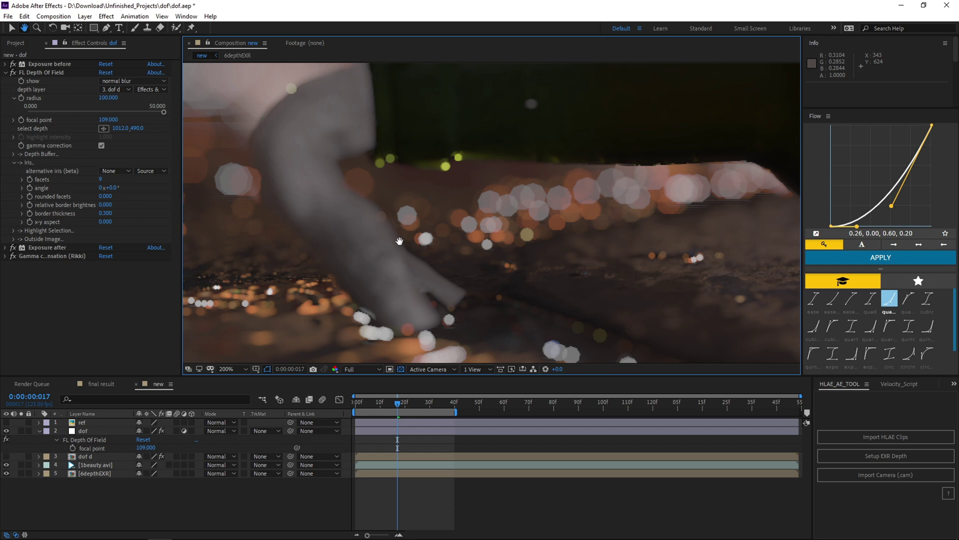
scroll(400, 242, down, 4)
click(83, 431)
click(104, 128)
click(333, 239)
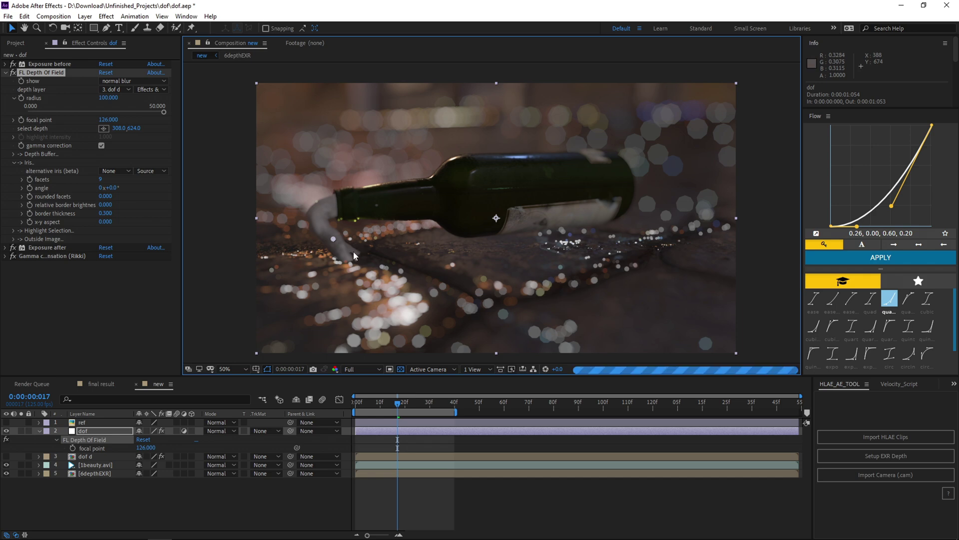
scroll(522, 227, up, 2)
scroll(516, 258, down, 2)
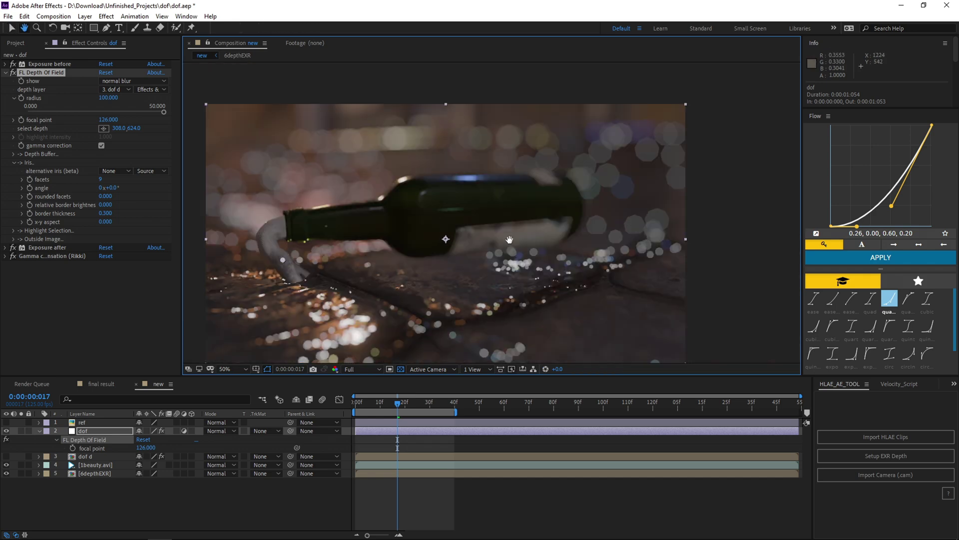
Step: Delete the dof and dof d layers
key(v)
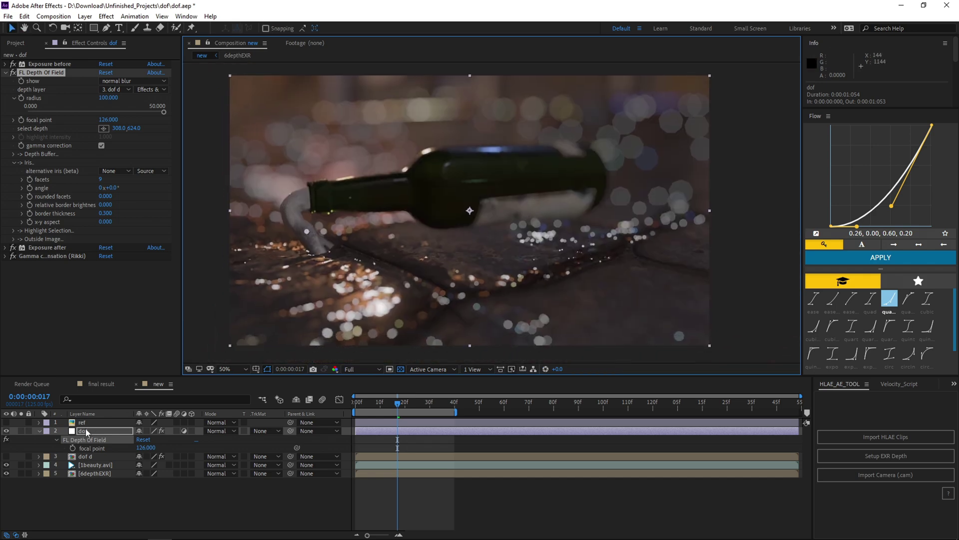
click(85, 431)
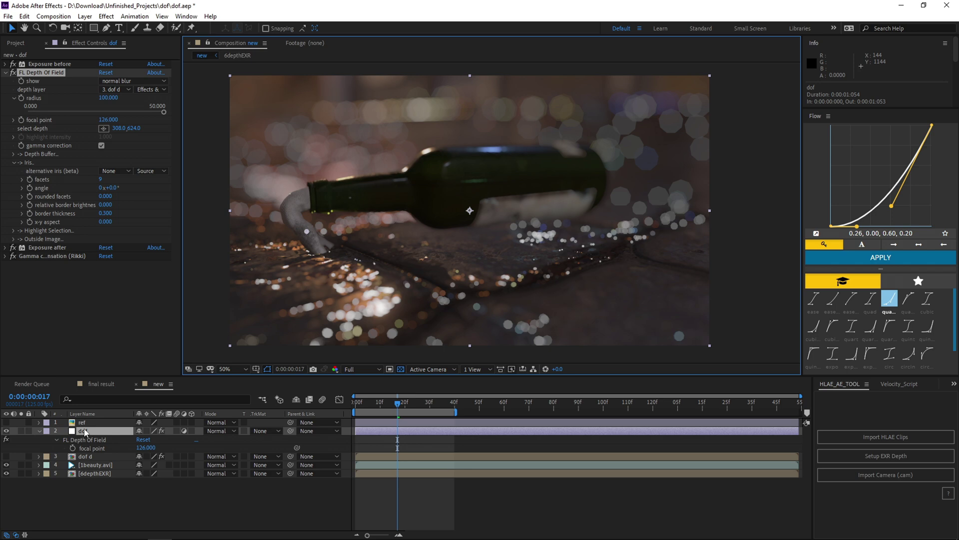
ctrl+click(91, 457)
key(Delete)
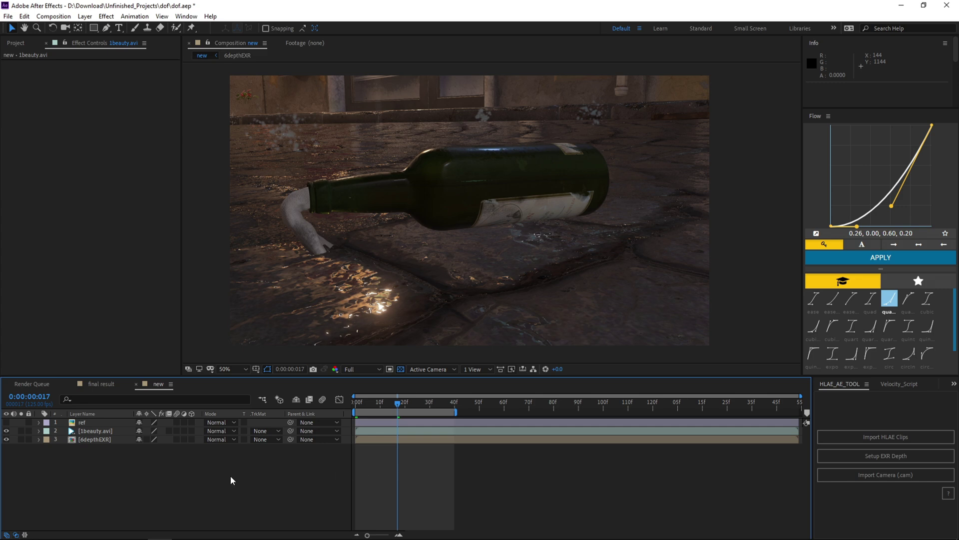
Step: Duplicate 6depthEXR above 1beauty.avi and rename the copy 'near dof d'
click(87, 439)
key(ctrl+d)
drag(87, 440, 94, 433)
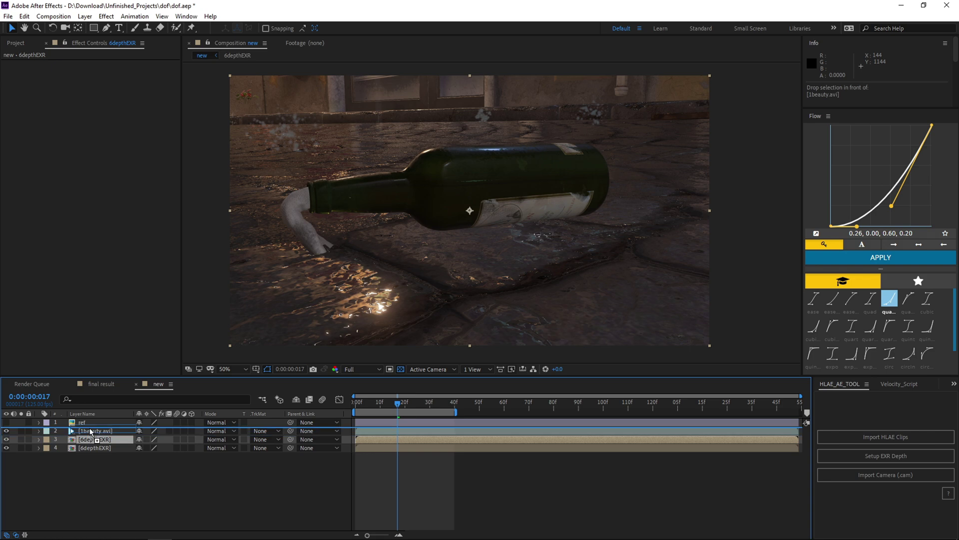
key(Return)
text(near dof d)
key(Return)
Step: Add two Levels to near dof d, narrowing Levels 2 into a foreground gradient, then hide it
key(ctrl+space)
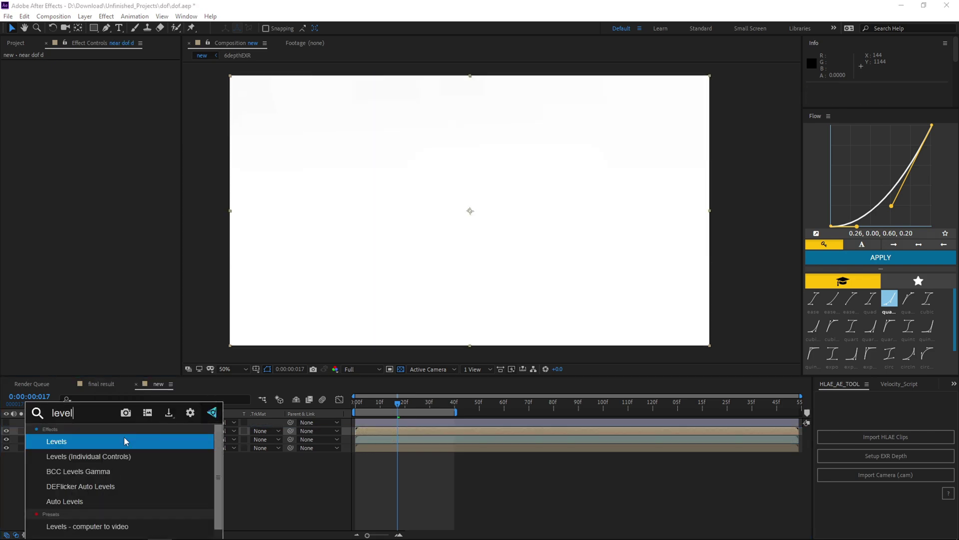
text(levels)
key(Return)
drag(156, 259, 151, 259)
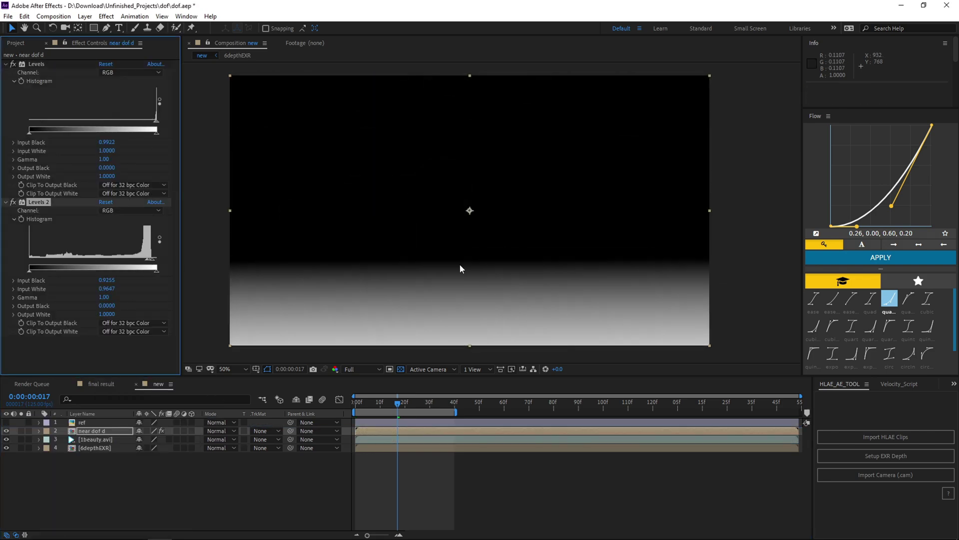
click(6, 431)
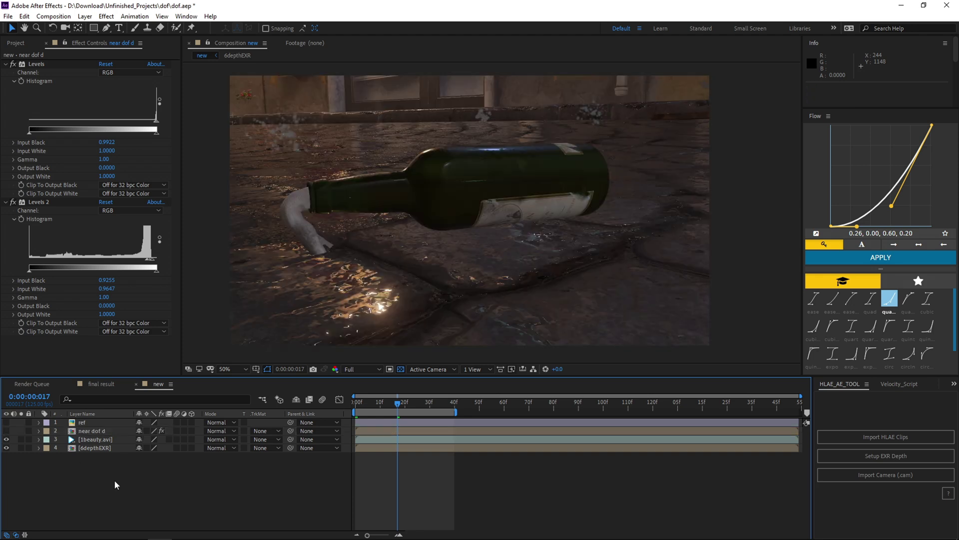
Step: Create a 'near dof' adjustment layer with the pasted depth of field blur at radius 50
key(ctrl+alt+y)
text(near dof)
key(Return)
key(ctrl+v)
Step: Set near dof's depth source to Effects & Masks and focus the blur on the bottle
click(151, 81)
click(159, 114)
click(109, 88)
click(103, 121)
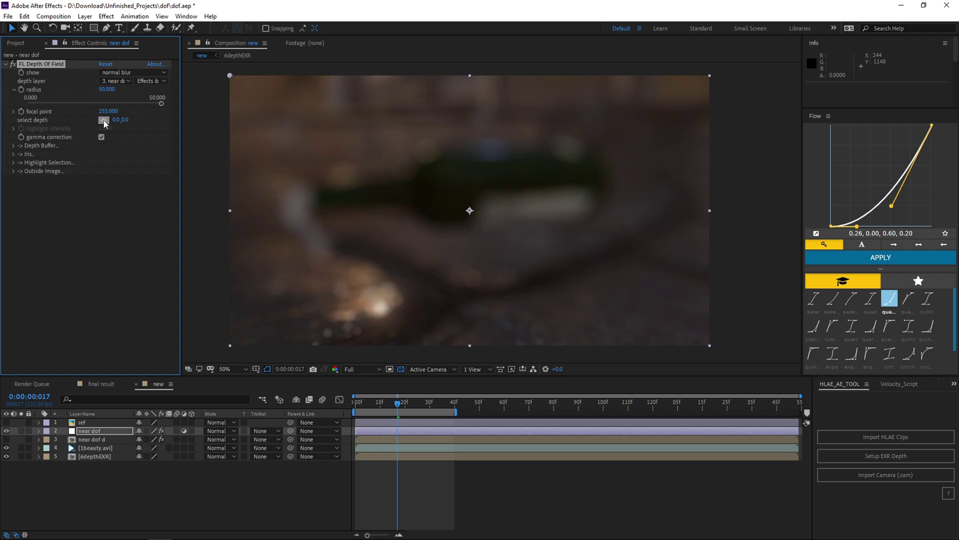
click(465, 177)
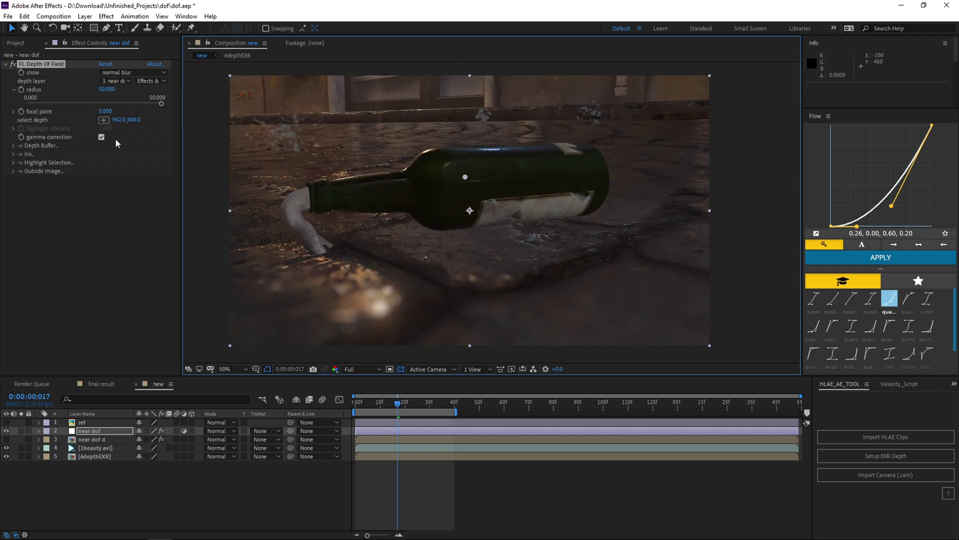
click(6, 64)
Step: Apply the r-gamma preset, delete CC Force Motion Blur, and place FL Depth Of Field after Exposure before
key(ctrl+space)
text(r ga)
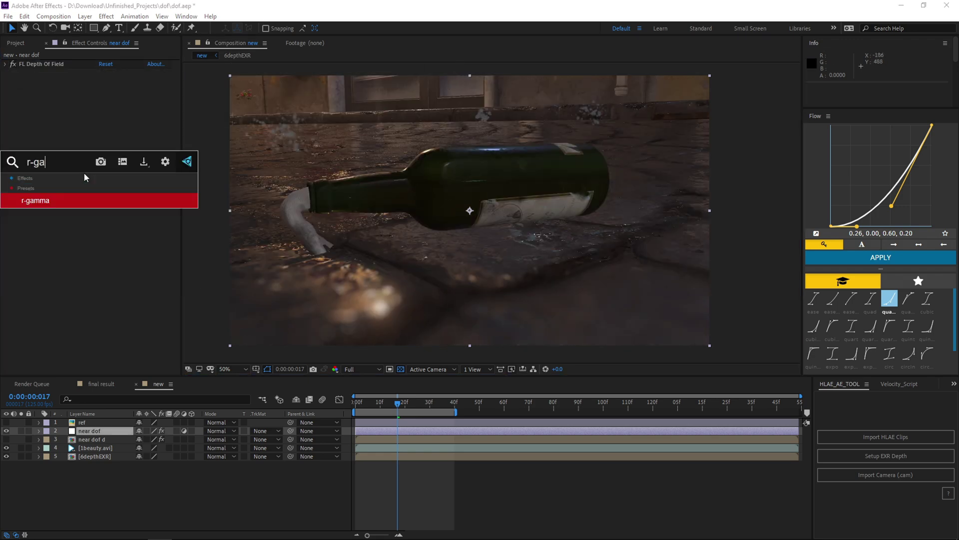
key(Return)
click(42, 82)
key(Delete)
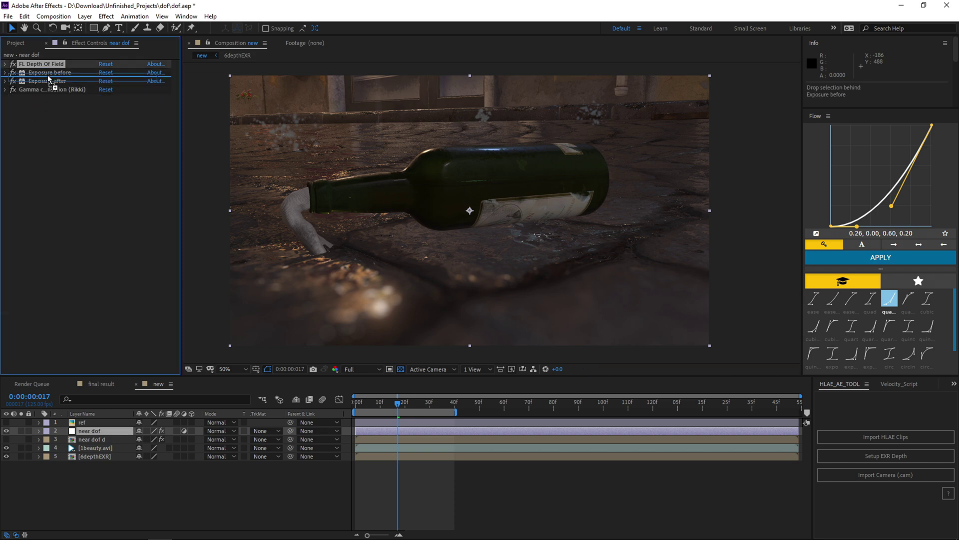
drag(40, 64, 40, 76)
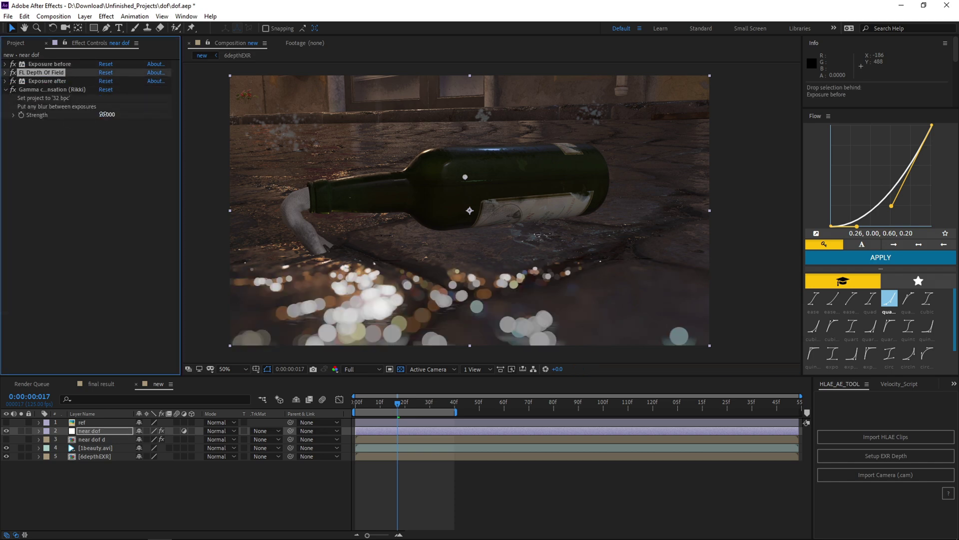
click(6, 90)
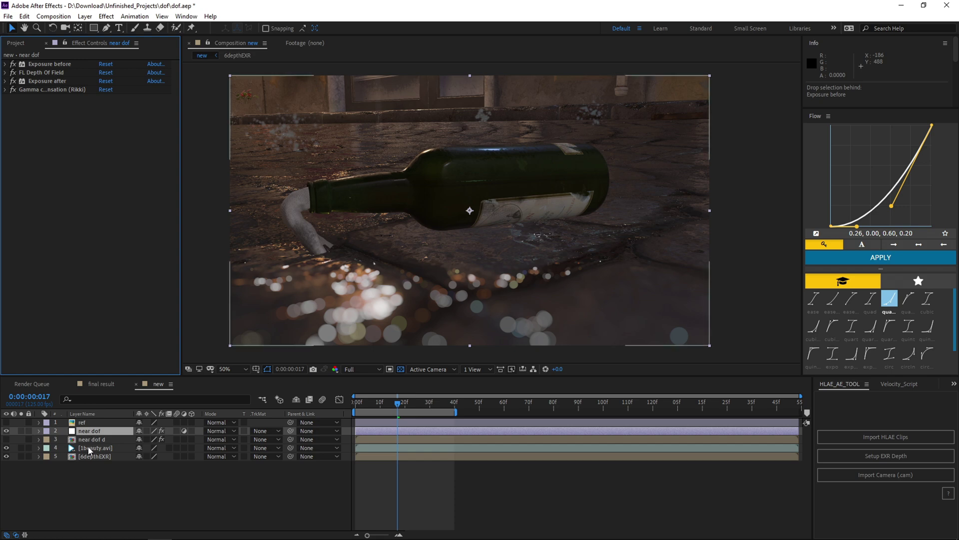
click(88, 457)
key(ctrl+d)
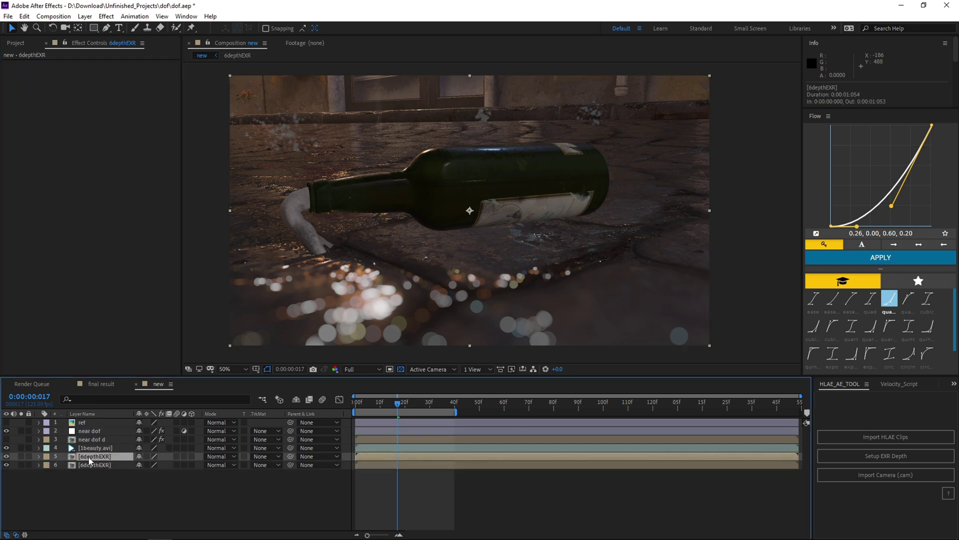
Step: Move the depth copy to layer 2, solo it and rename it 'far dof d'
drag(88, 456, 23, 427)
click(20, 430)
key(Return)
text(far dof d)
key(Return)
Step: Paste two Levels onto far dof d and clip Levels 2 into a hard background matte
key(ctrl+v)
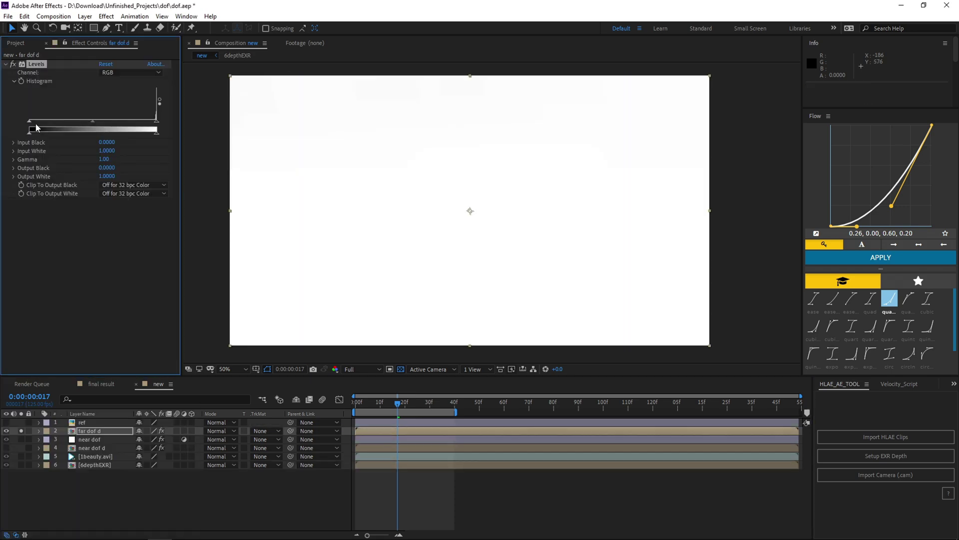
key(ctrl+v)
drag(155, 269, 145, 265)
click(132, 323)
click(120, 326)
click(132, 331)
click(128, 337)
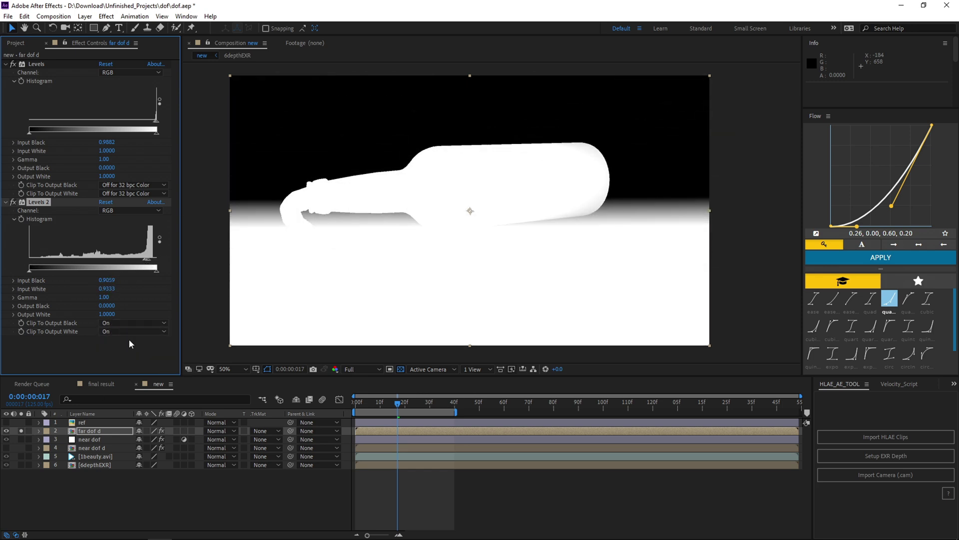
click(21, 431)
Step: Add a new adjustment layer named 'far dof'
right_click(80, 504)
click(285, 477)
key(Return)
text(far dof)
key(Return)
Step: Apply FL Depth Of Field and the r-gamma preset to far dof
key(ctrl+space)
key(Return)
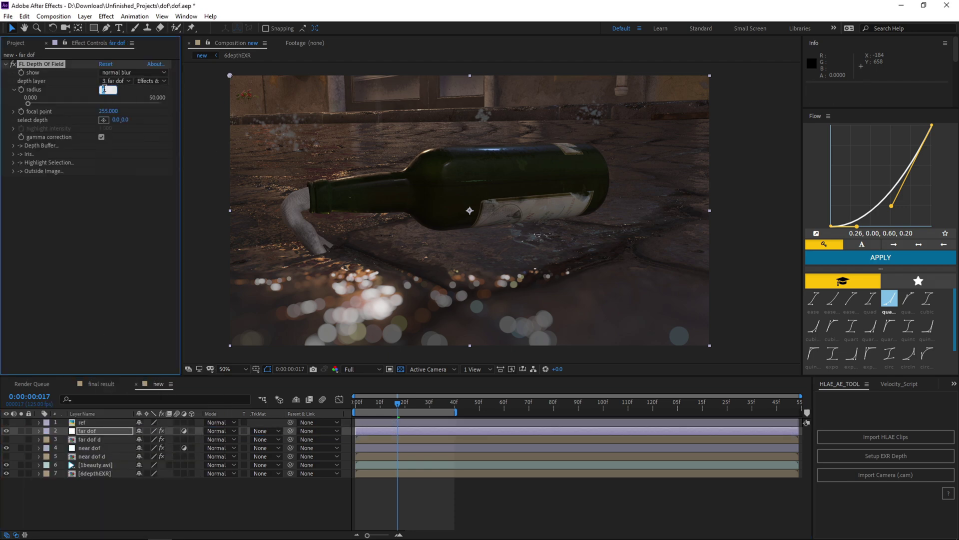
key(ctrl+v)
ctrl+click(5, 64)
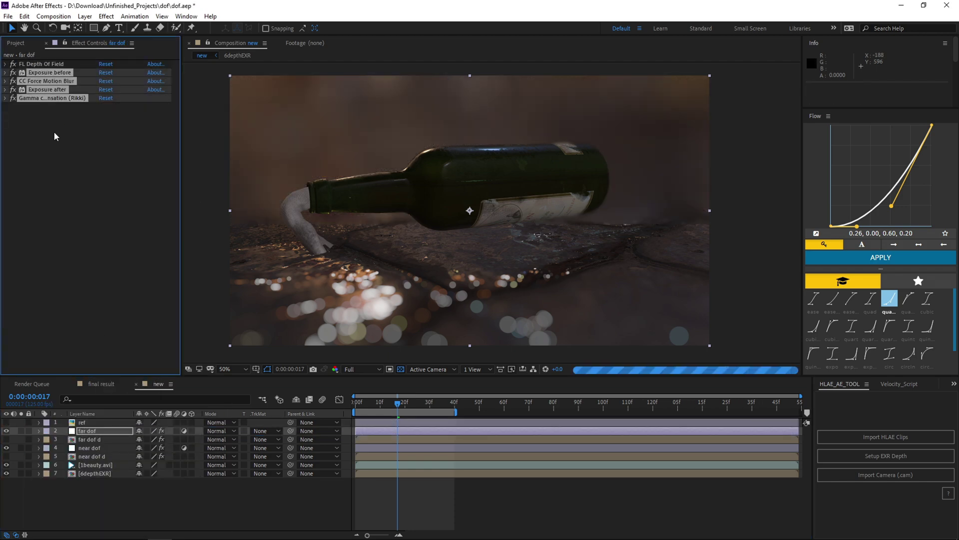
click(90, 456)
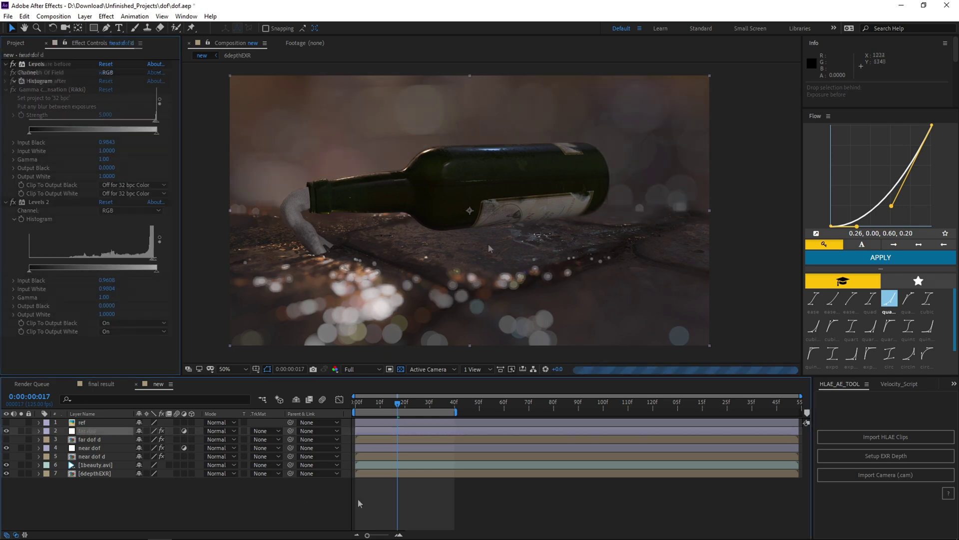
Step: Switch to the 'final result' composition to compare its colourful bokeh and grain
click(102, 384)
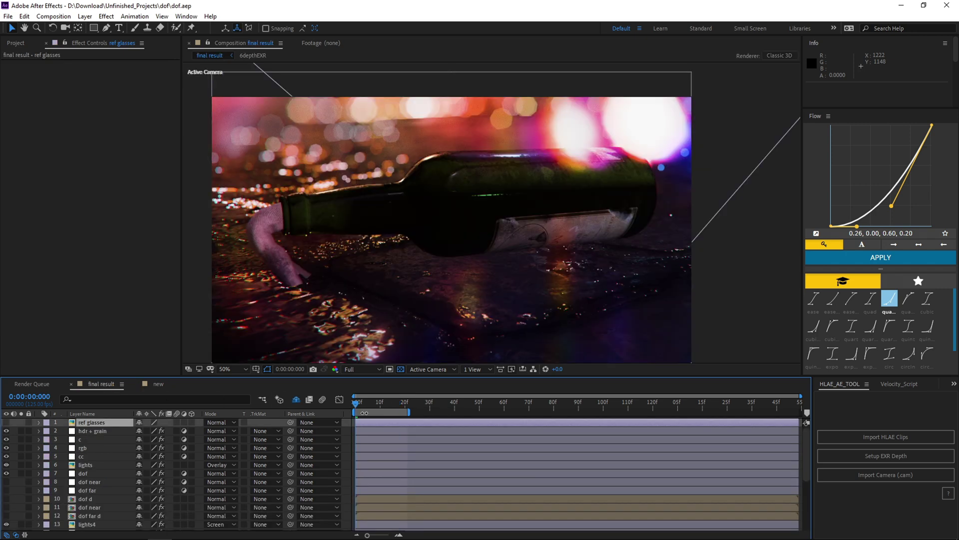